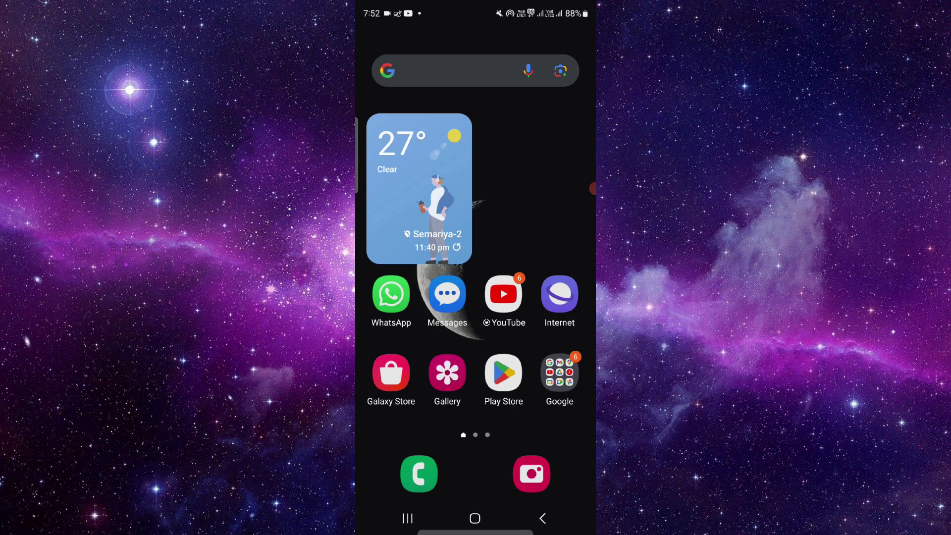
Swipe up from the home screen to reveal the app drawer with Uber Pro Card
drag(475, 416, 476, 186)
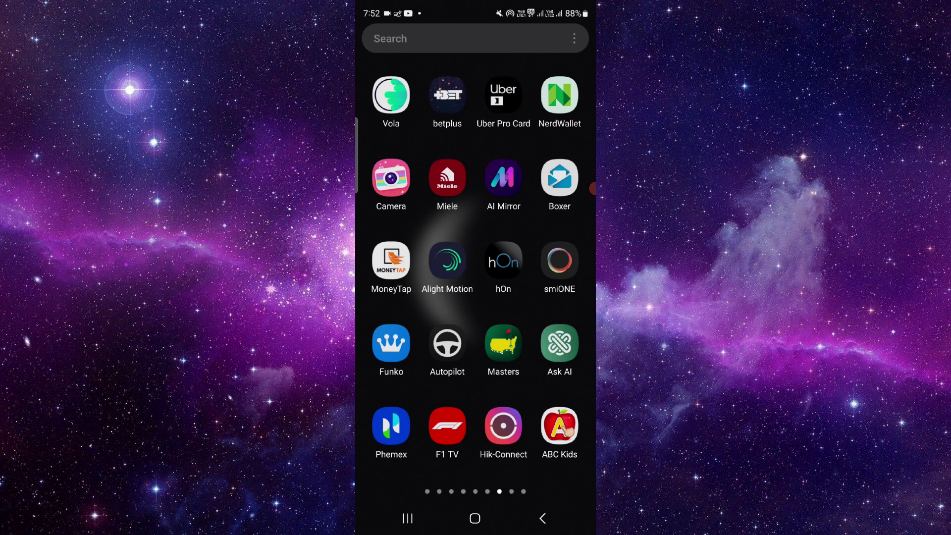
Bring up Uber Pro Card's options to reach its App info page and 224 MB storage details
click(503, 94)
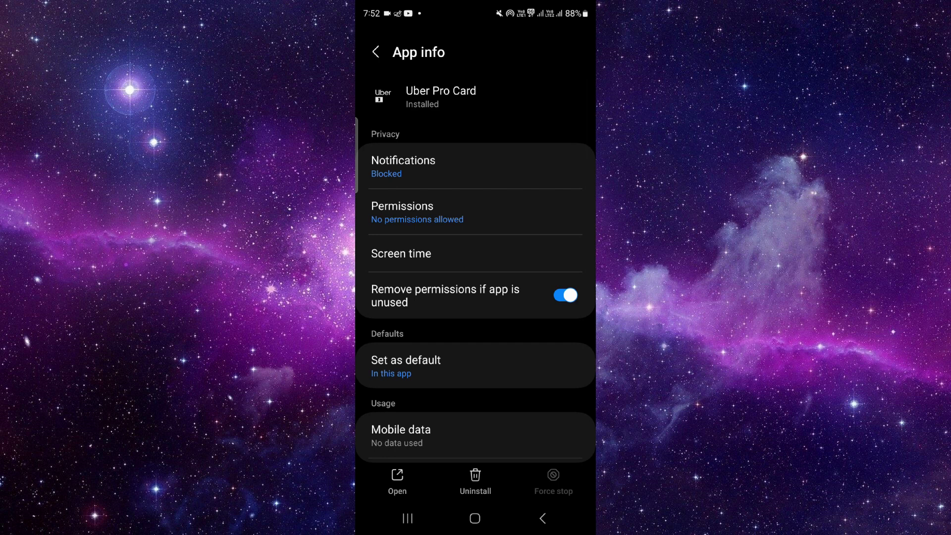
scroll(476, 298, down, 3)
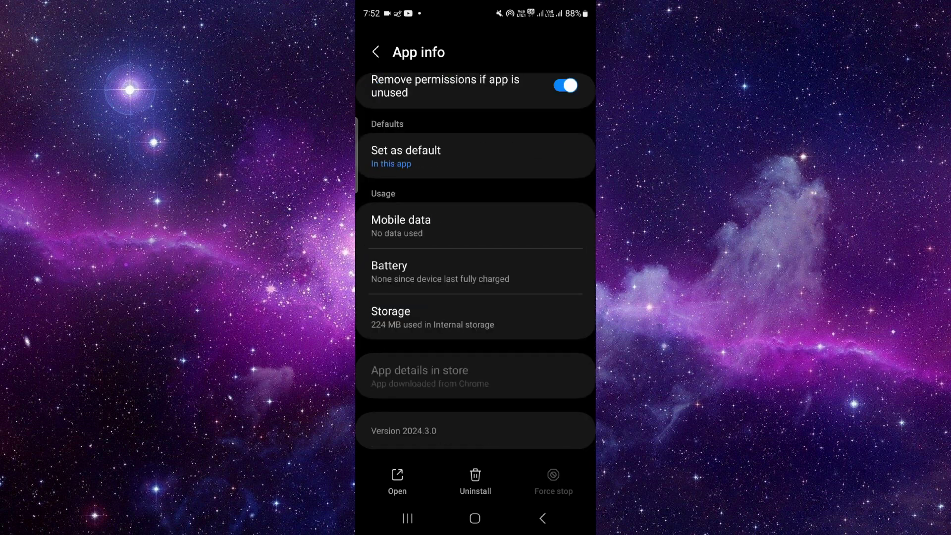
Start uninstalling Uber Pro Card, cancel the confirmation, and back out of App info
click(475, 482)
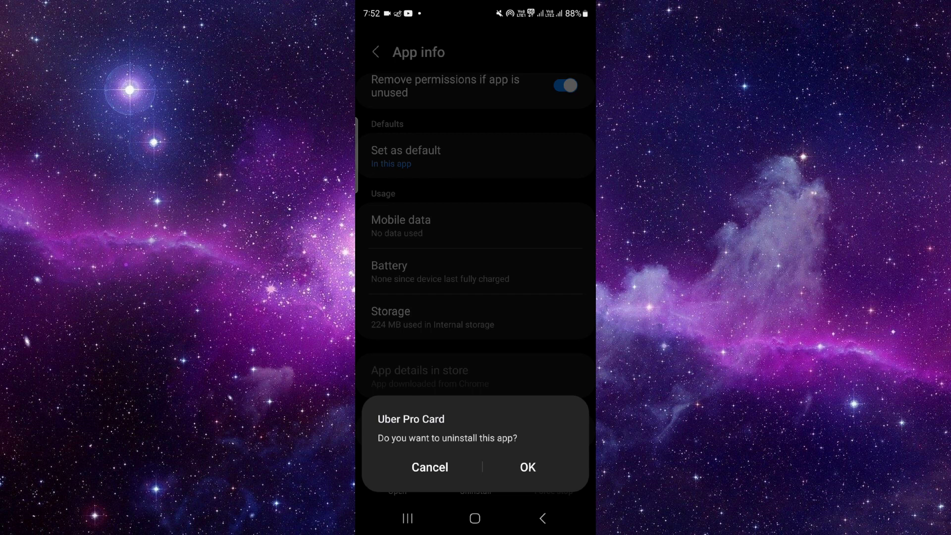
click(430, 467)
click(542, 518)
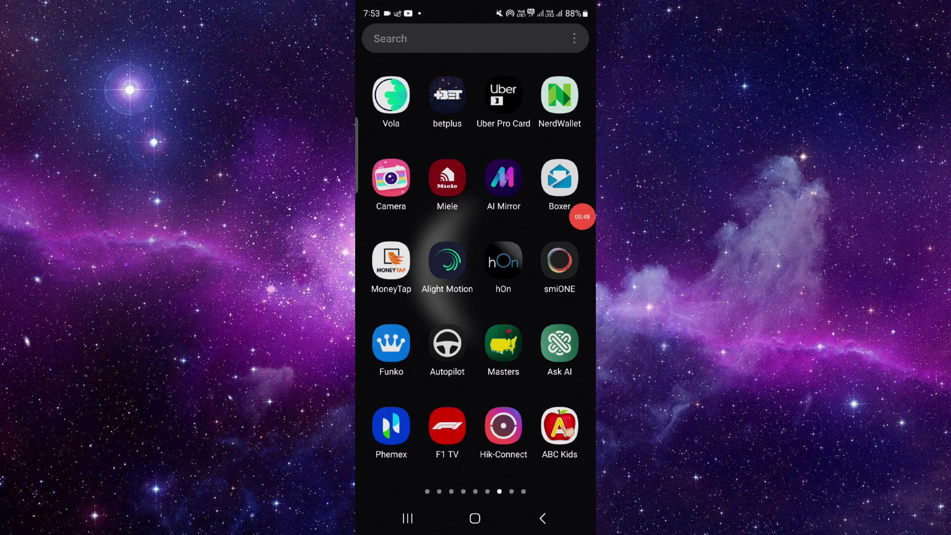
Close the app drawer and go back to the main home page
key(Escape)
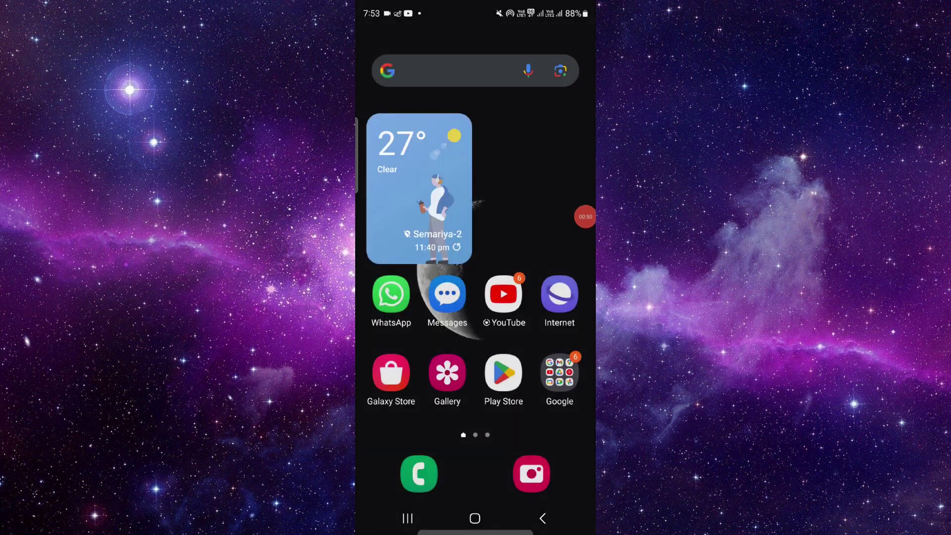